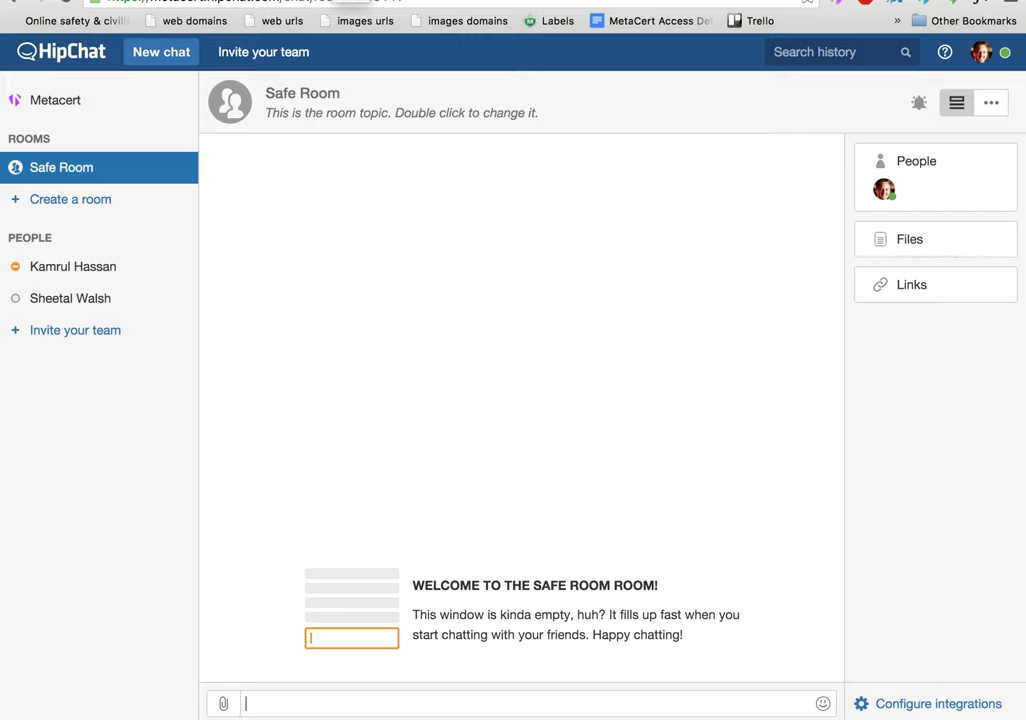
left_click(58, 55)
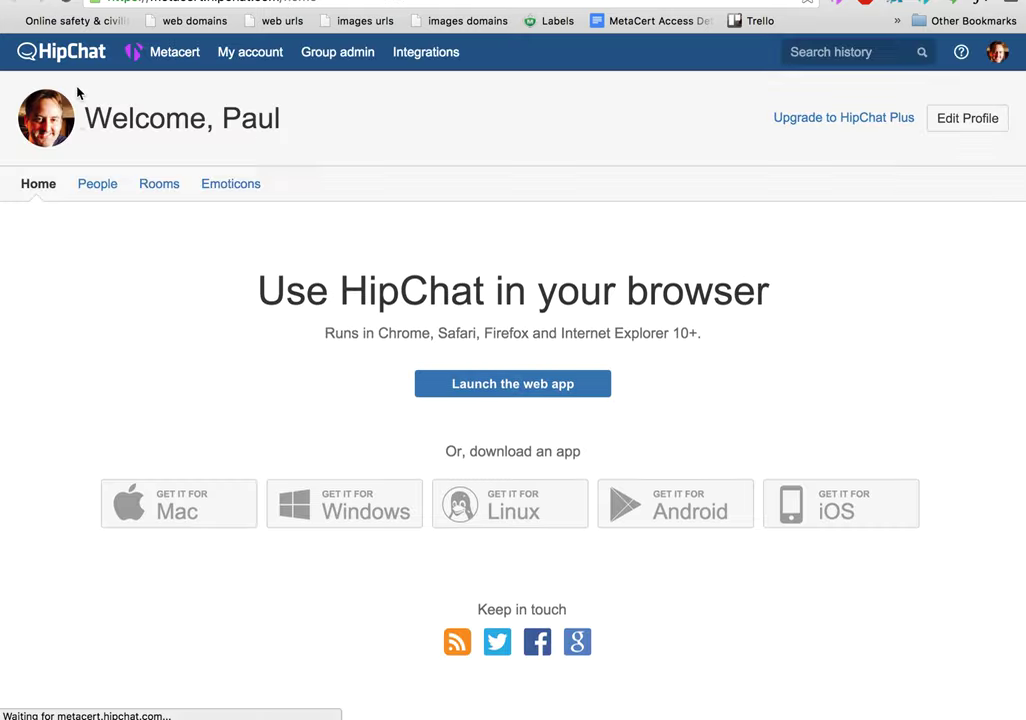
left_click(409, 56)
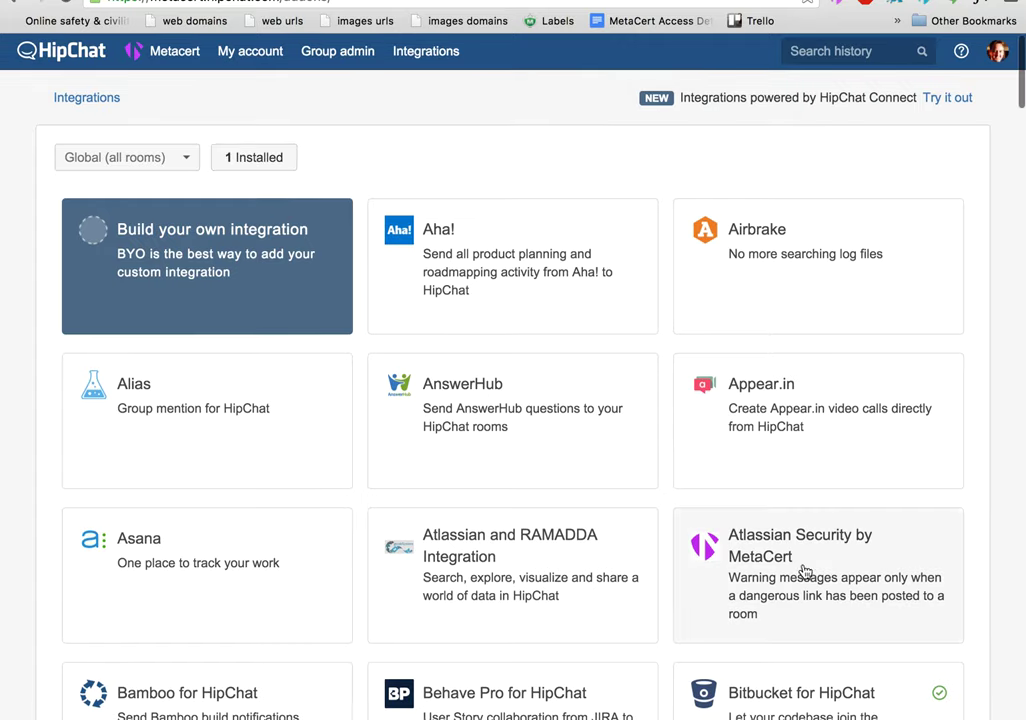
left_click(264, 162)
left_click(167, 708)
type("htt")
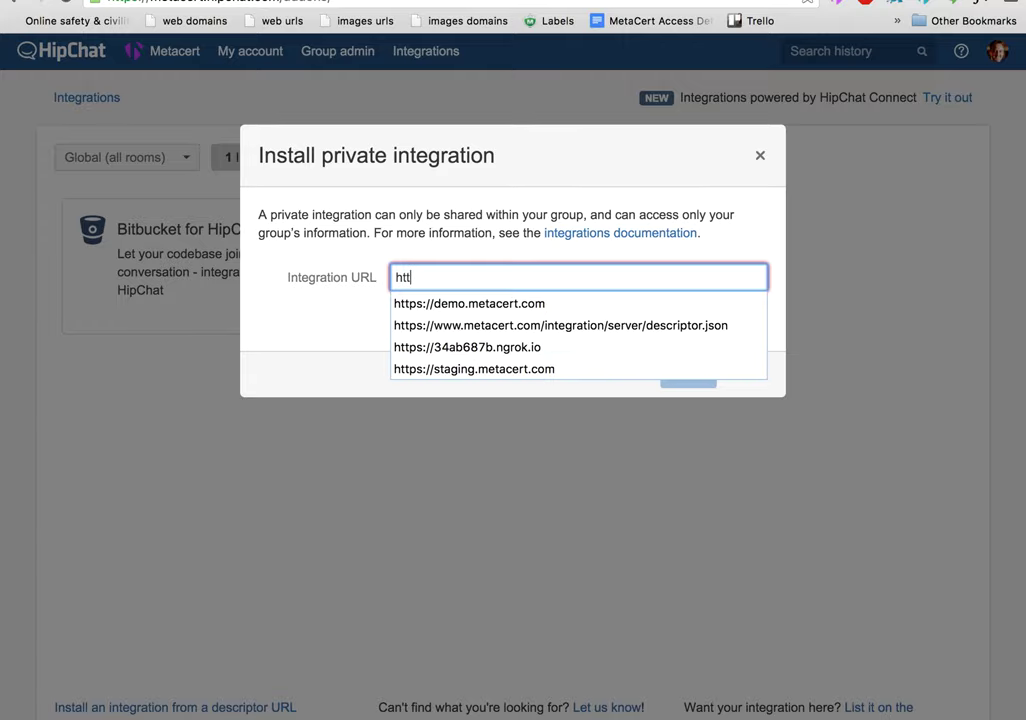
key("Escape")
key("Escape")
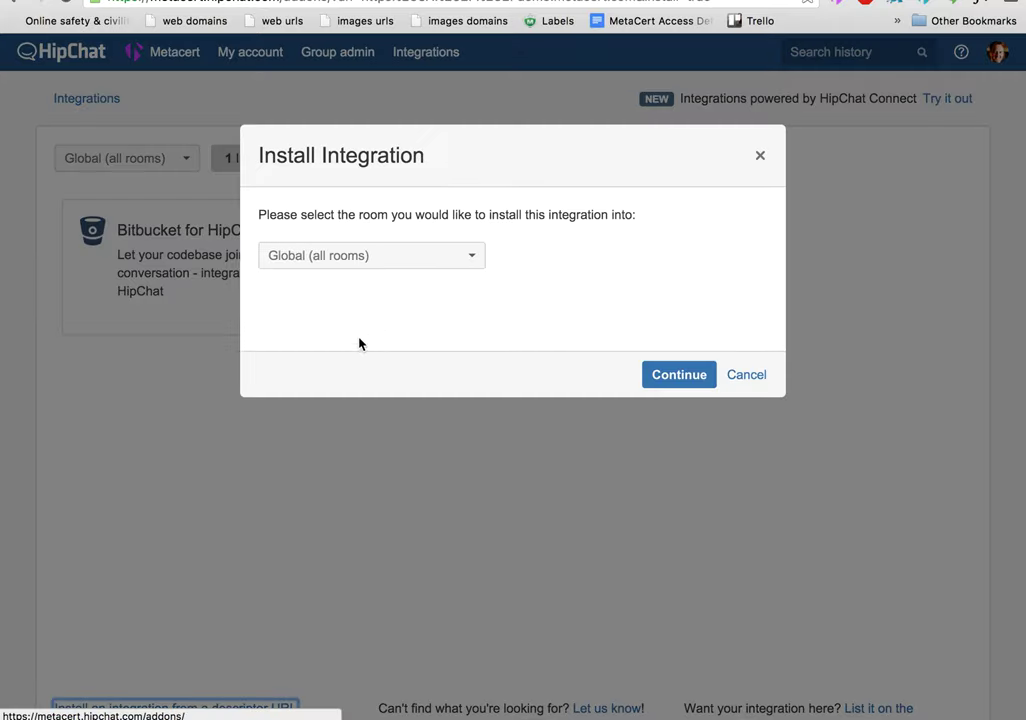
Install Atlassian Security by MetaCert for all rooms and add it with the malware, pornography and community protection options enabled.
left_click(684, 375)
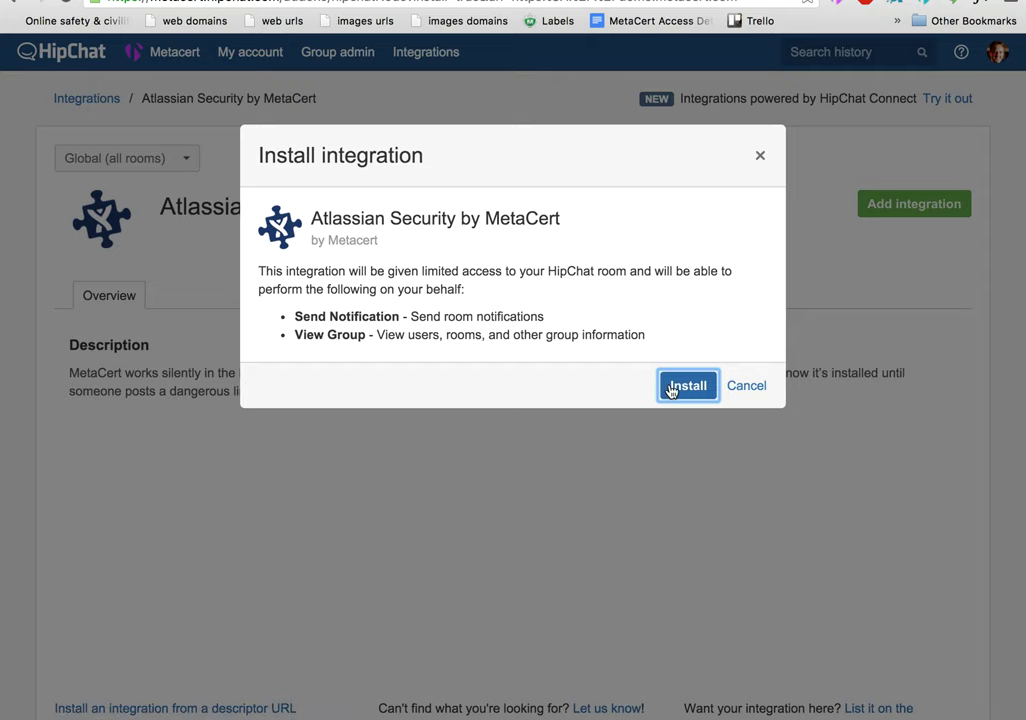
left_click(675, 391)
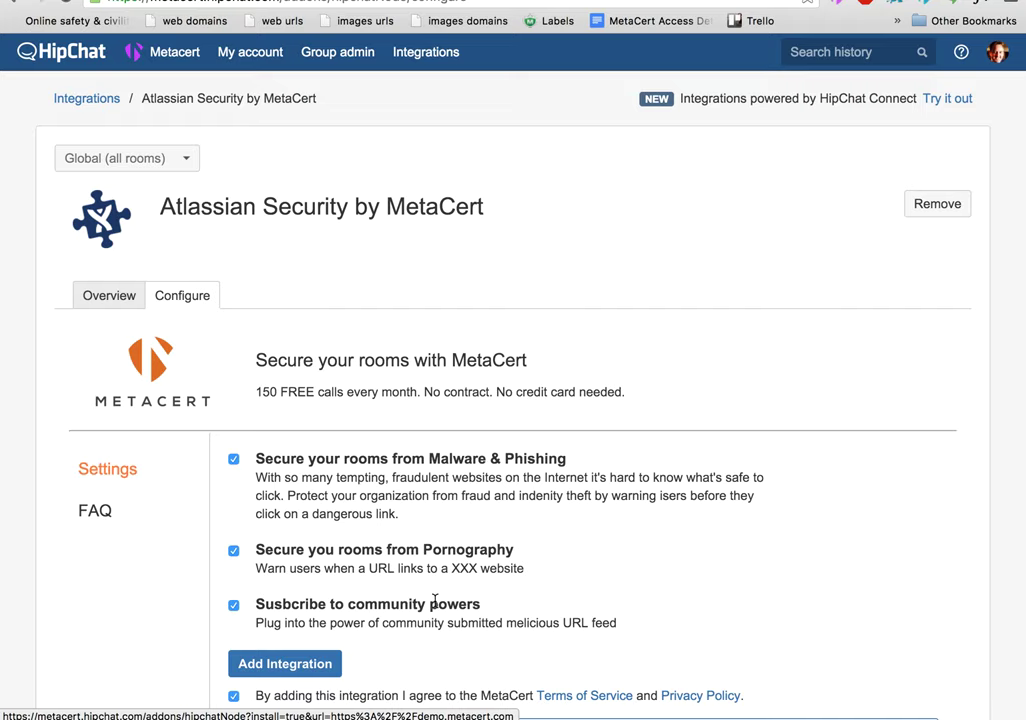
left_click(290, 662)
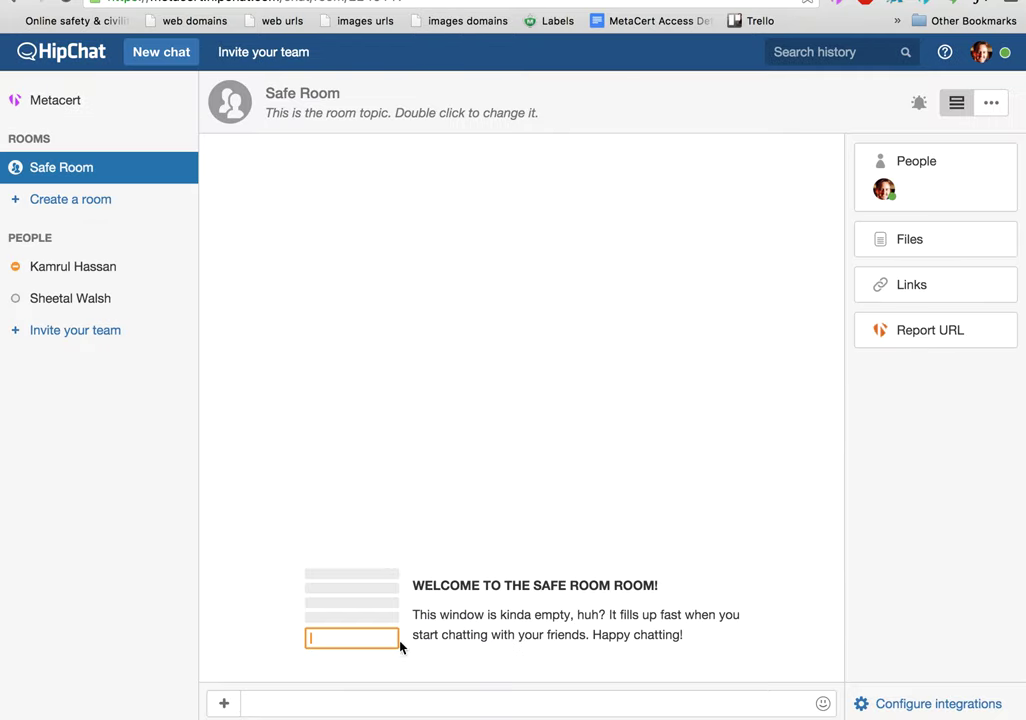
Post the link twitter.com in the Safe Room chat.
left_click(330, 703)
type("twitter.com")
key("Return")
Post the links example.com and example.org in Safe Room as two separate messages.
type("s")
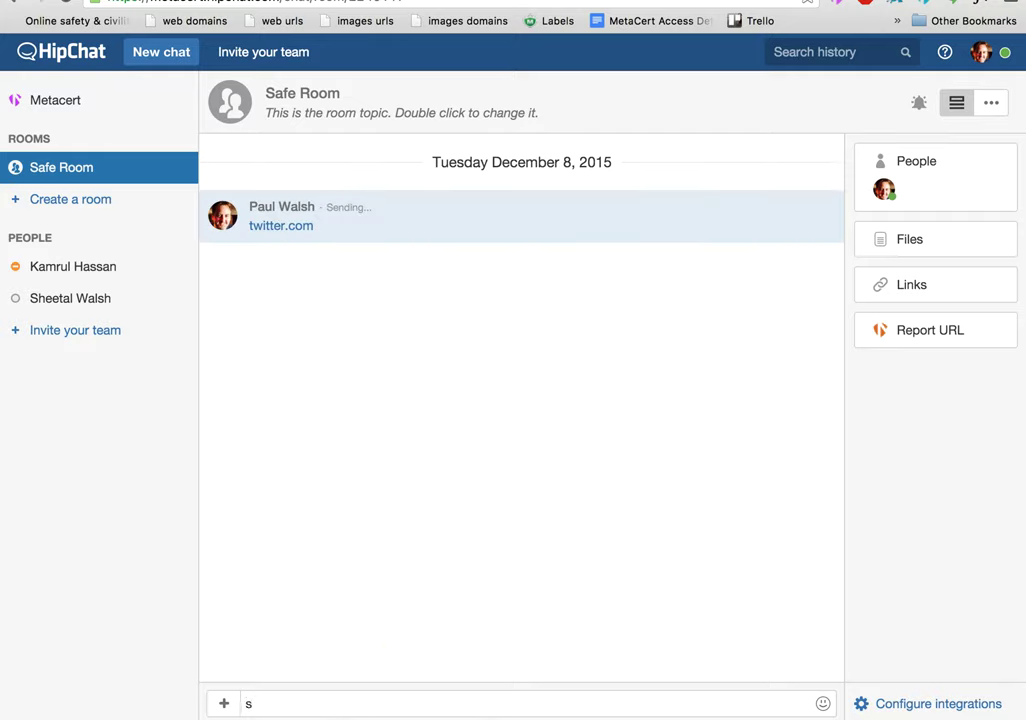
key("BackSpace")
type("example.com")
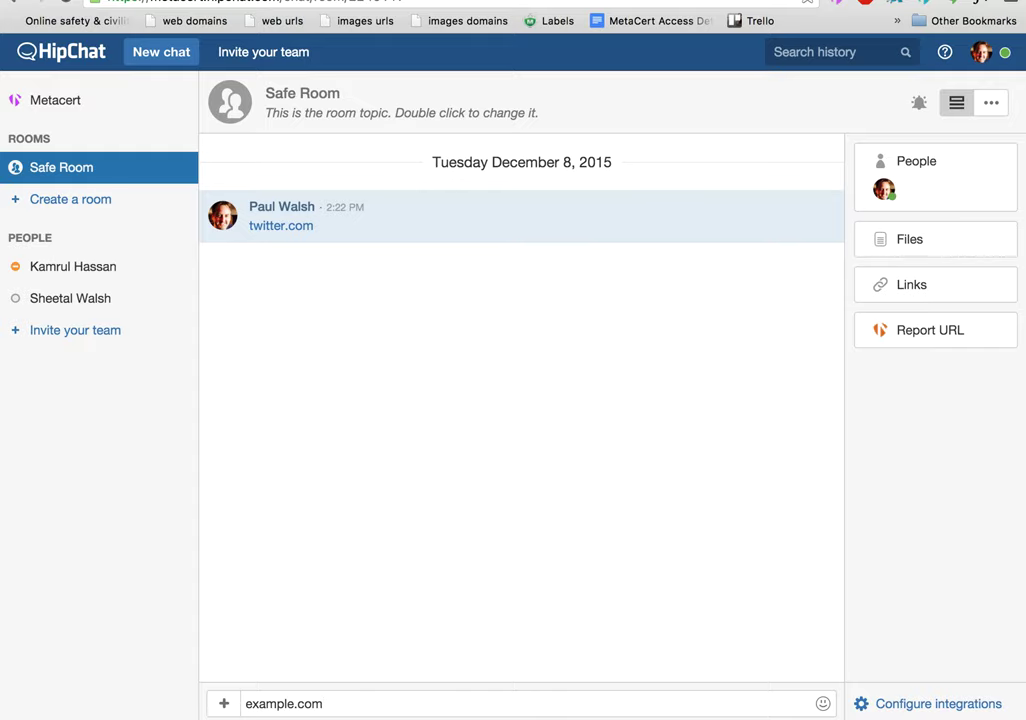
key("Return")
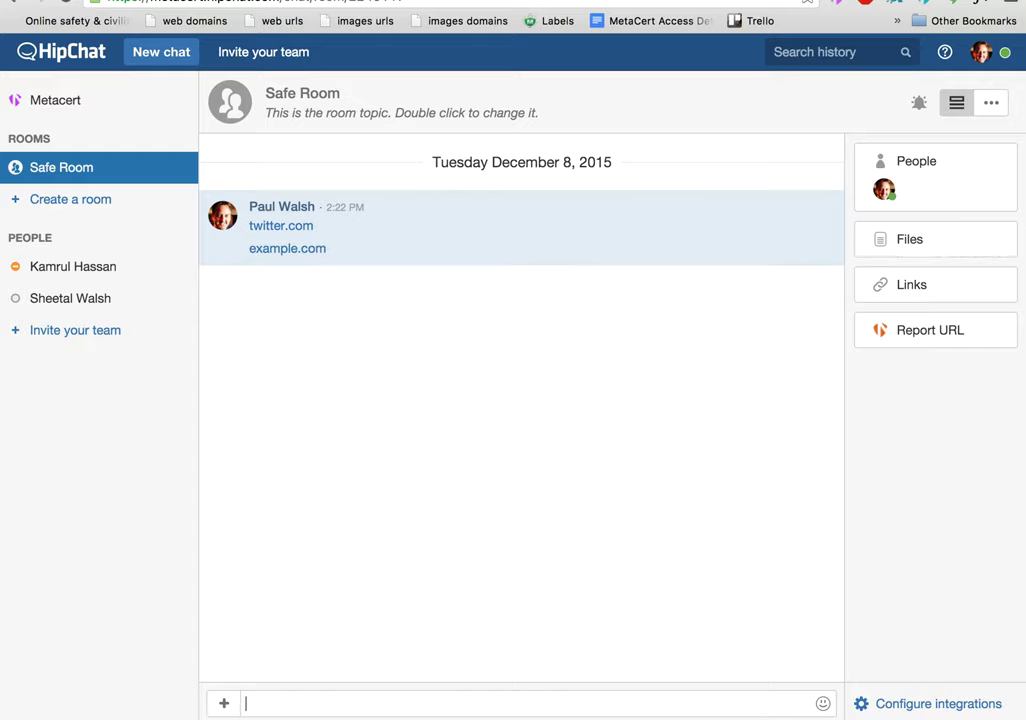
type("example.org")
key("Return")
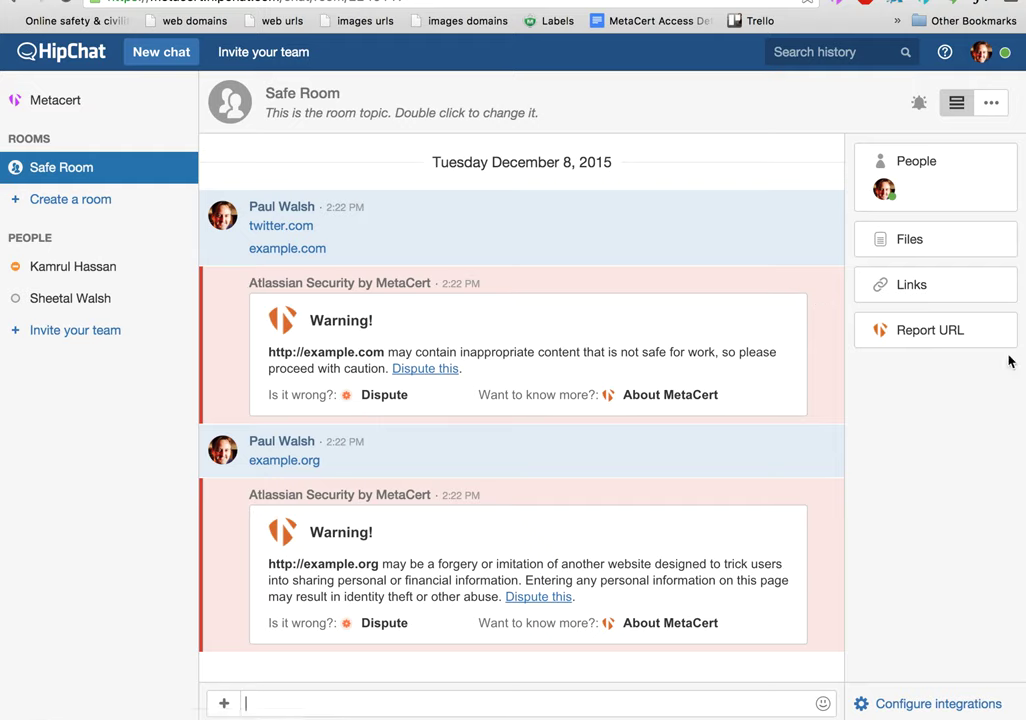
Post the fake link facebooooooooooook.com/bad.html in Safe Room.
type("facebooooooooooo")
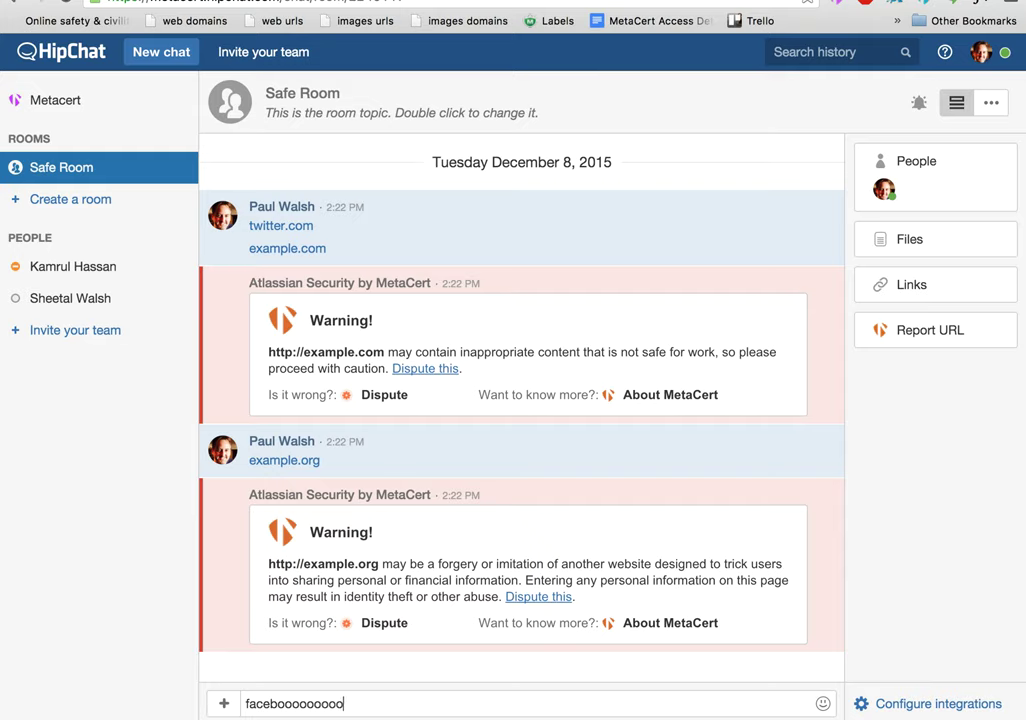
type("ook.com/bad.html")
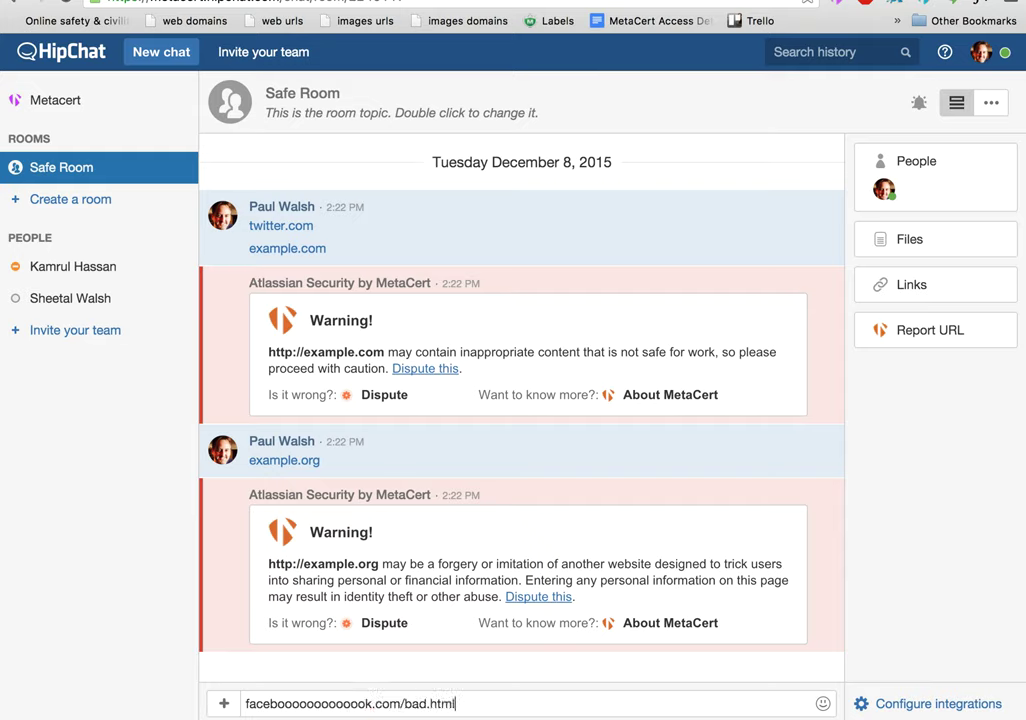
key("super+a")
key("Return")
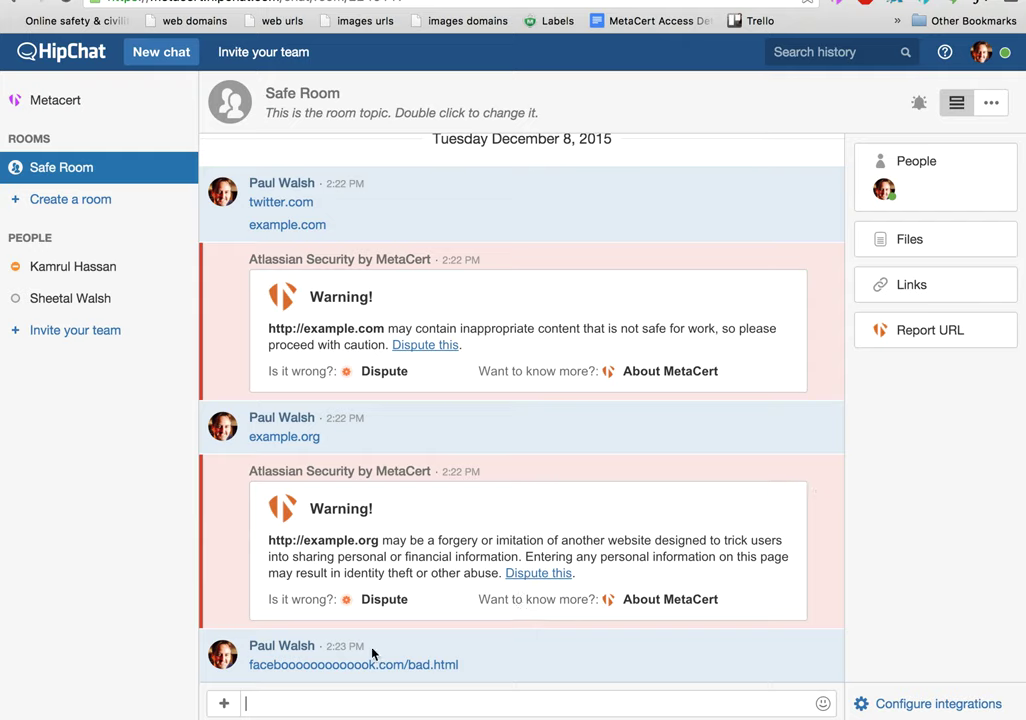
Report facebooooooooooook.com/bad.html as a suspicious site with the room's Report URL integration.
left_click(916, 333)
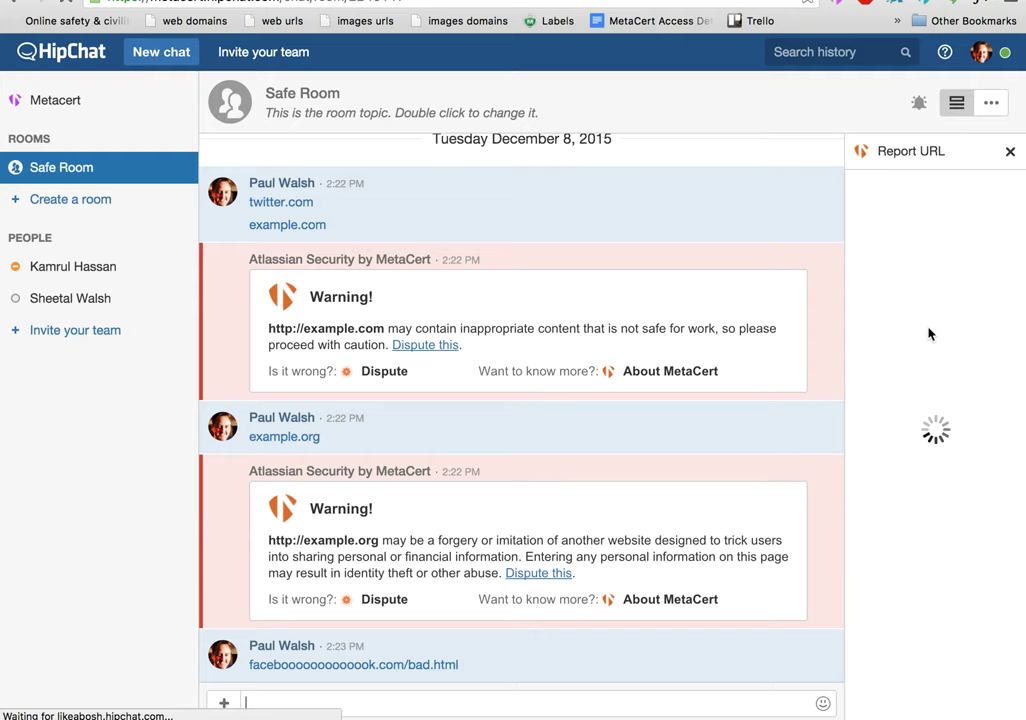
left_click(911, 374)
type("facebooooooooooooook.com/bad.html")
left_click(908, 408)
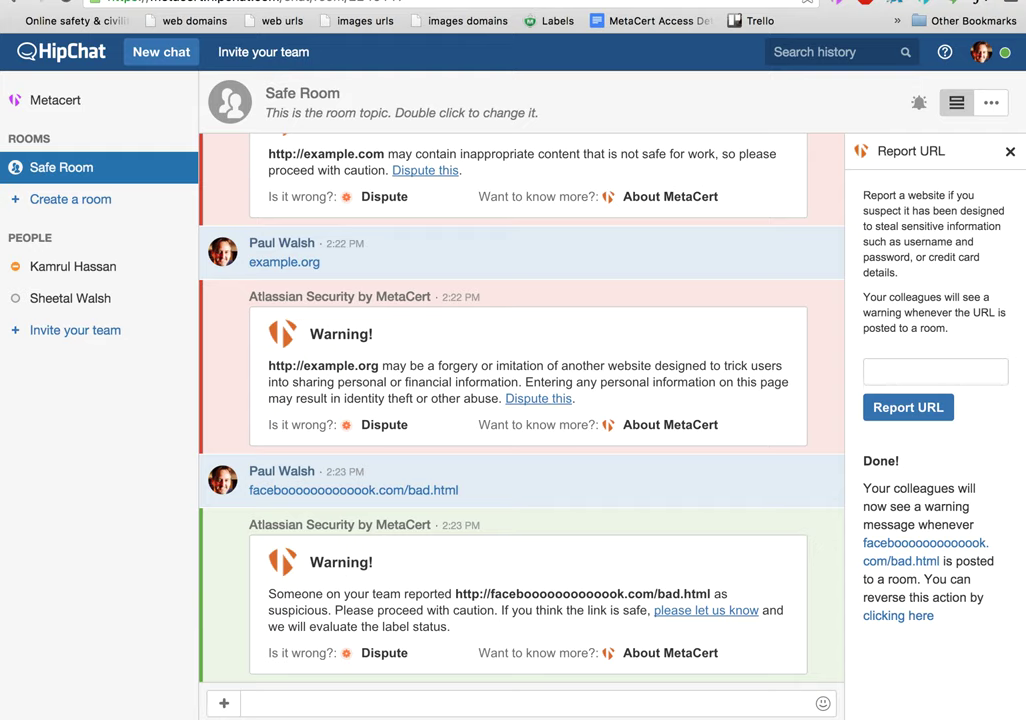
Switch to the MetaCert URLs page, search for facebooooooooooook.com/bad.html and set its type to MISC.
left_click(90, 2)
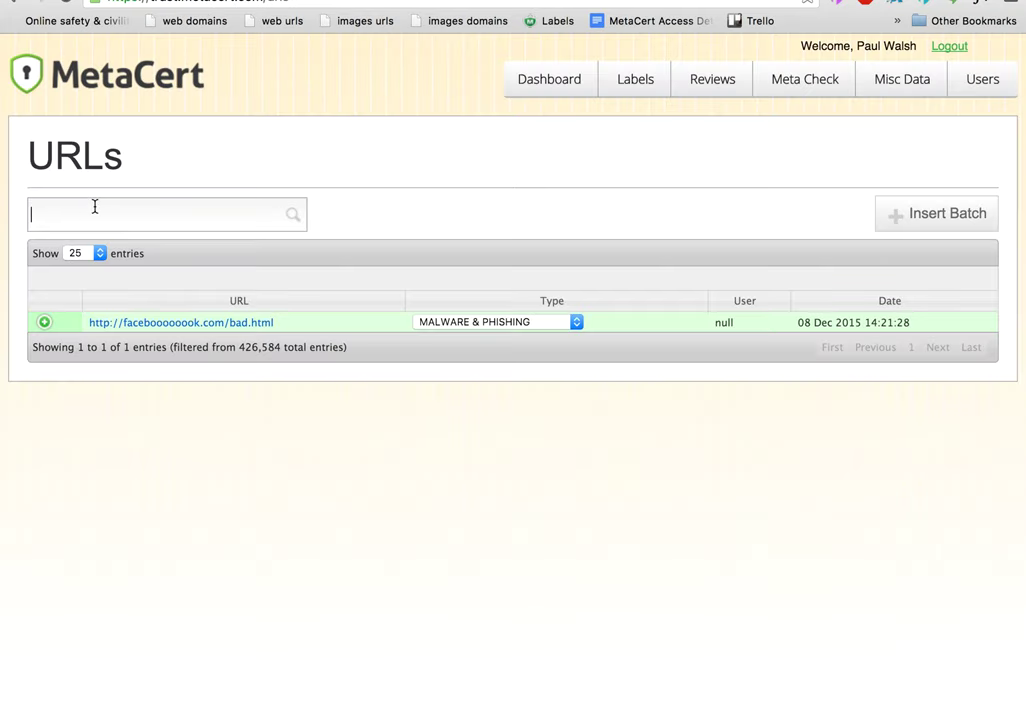
type("facebooooooooooooook.com/bad.html")
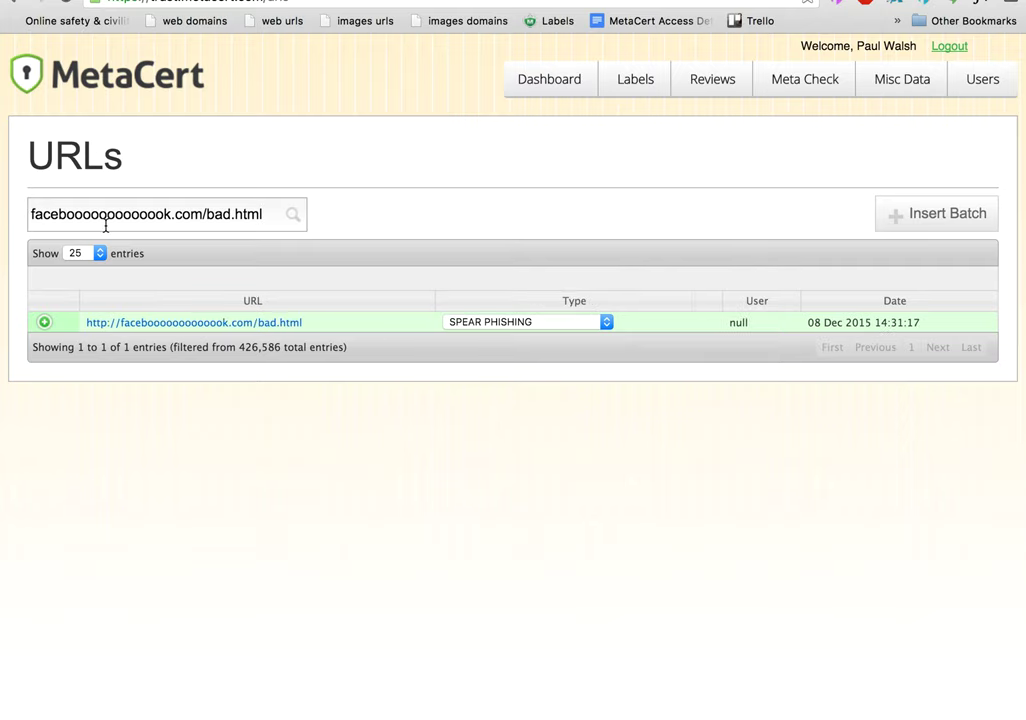
left_click(518, 322)
left_click(498, 370)
Return to HipChat, post facebooooooooooook.com/bad.html in Safe Room again and submit the same address through Report URL.
key("ctrl+Tab")
type("faceboooooooooooooook.com/bad.html")
key("Return")
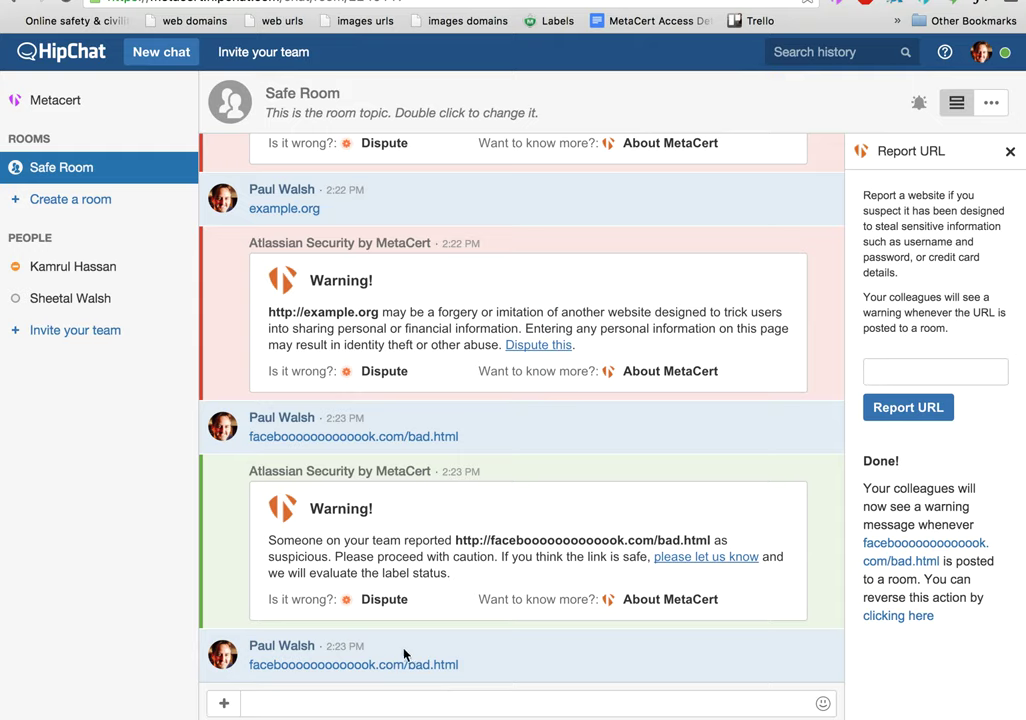
left_click(898, 371)
type("facebooooooooooooook.com/bad.html")
key("Return")
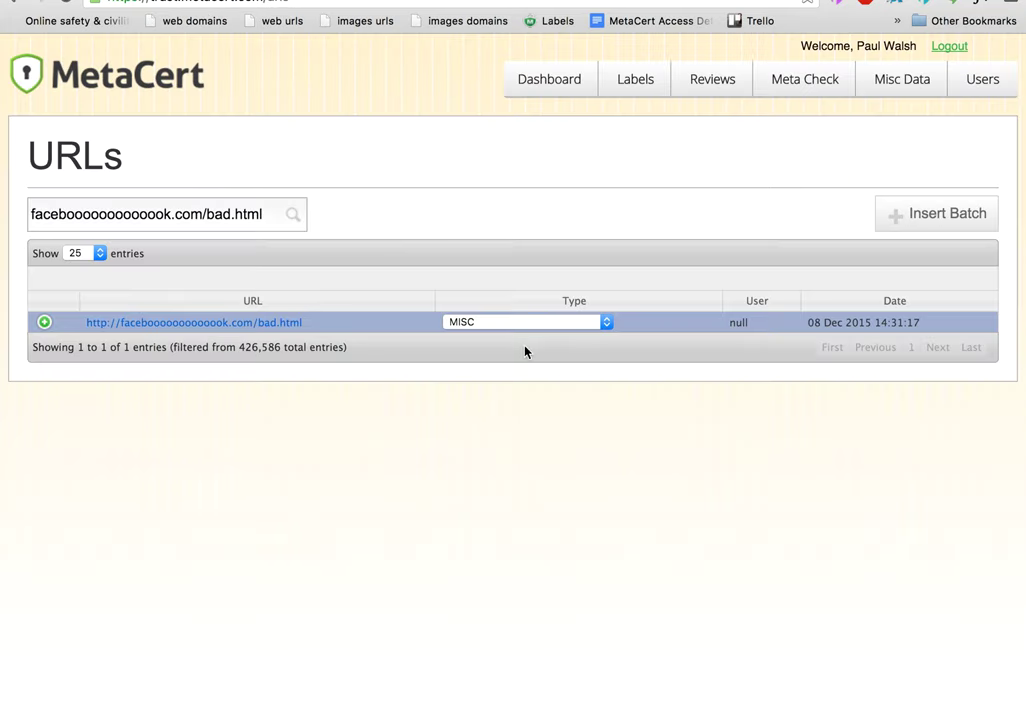
Reclassify the fake link as Malware & Phishing on the MetaCert URLs page and resubmit it through HipChat's Report URL form.
left_click(525, 322)
left_click(527, 309)
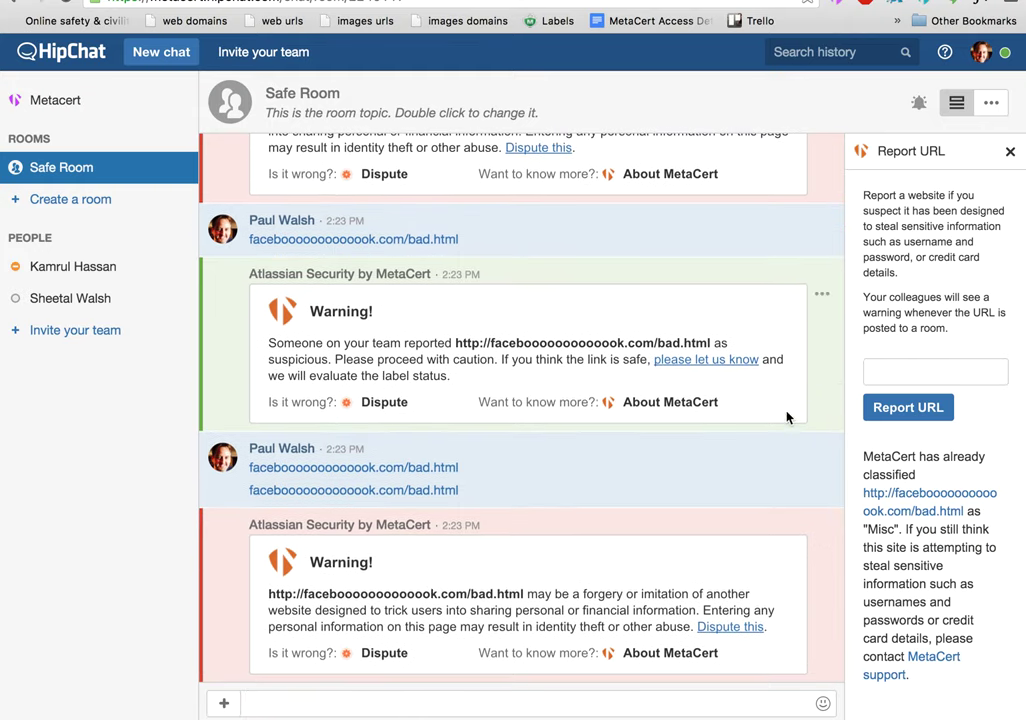
left_click(930, 371)
type("http://faceboooooooooooook.com/bad.html")
key("Return")
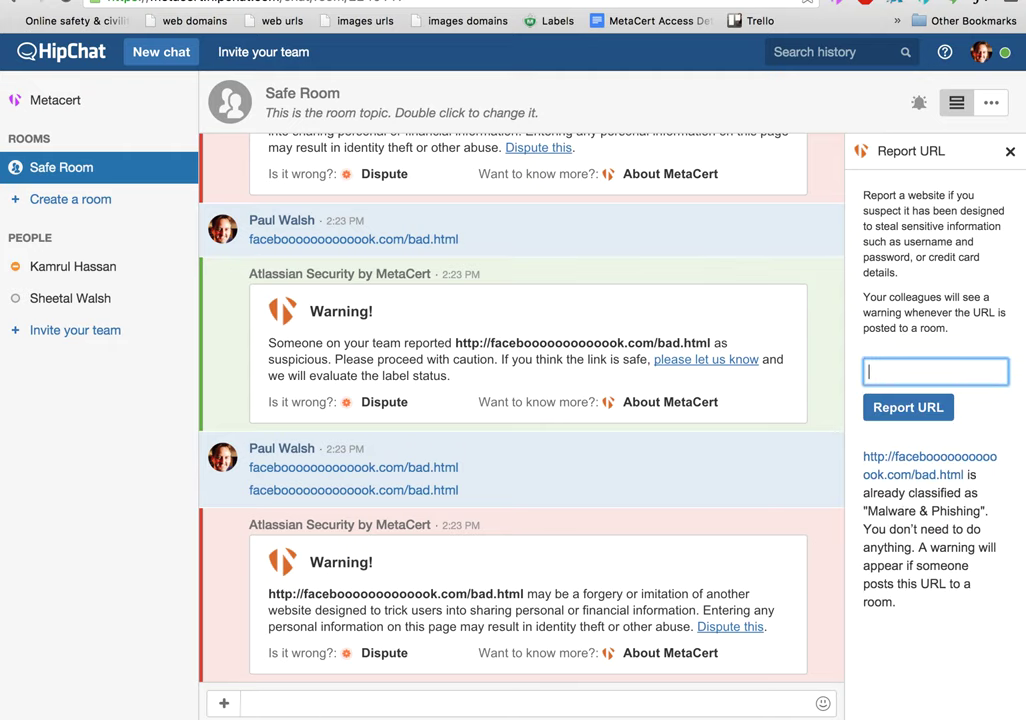
Post the link imgur.com in Safe Room.
left_click(307, 708)
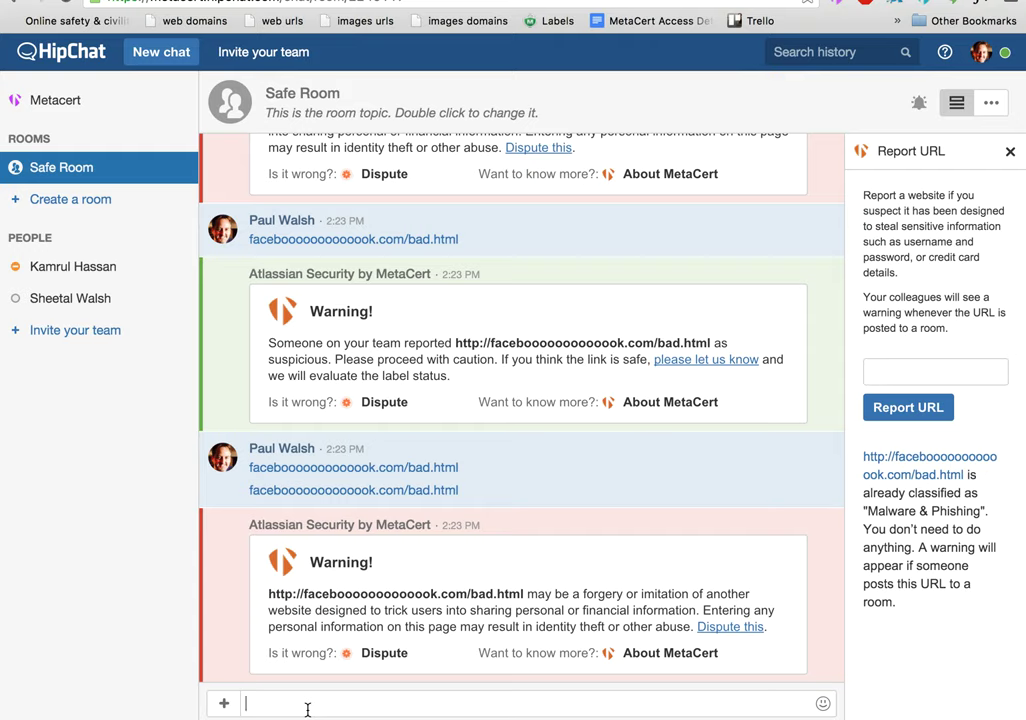
type("imgur")
key("BackSpace")
key("BackSpace")
key("BackSpace")
key("BackSpace")
key("BackSpace")
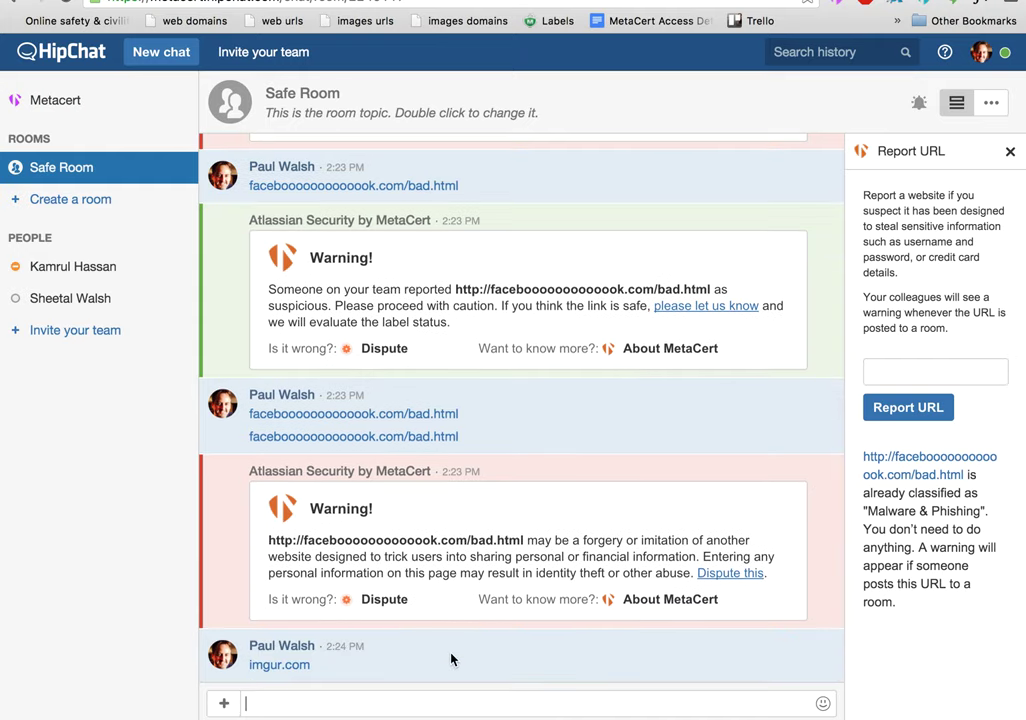
Post the link imgur.com/r/nsfw/asdfasdfasdfasdfasdfasdfasdfasdfasdfasdf.html in Safe Room.
type("imgur.com/r/nsfw/")
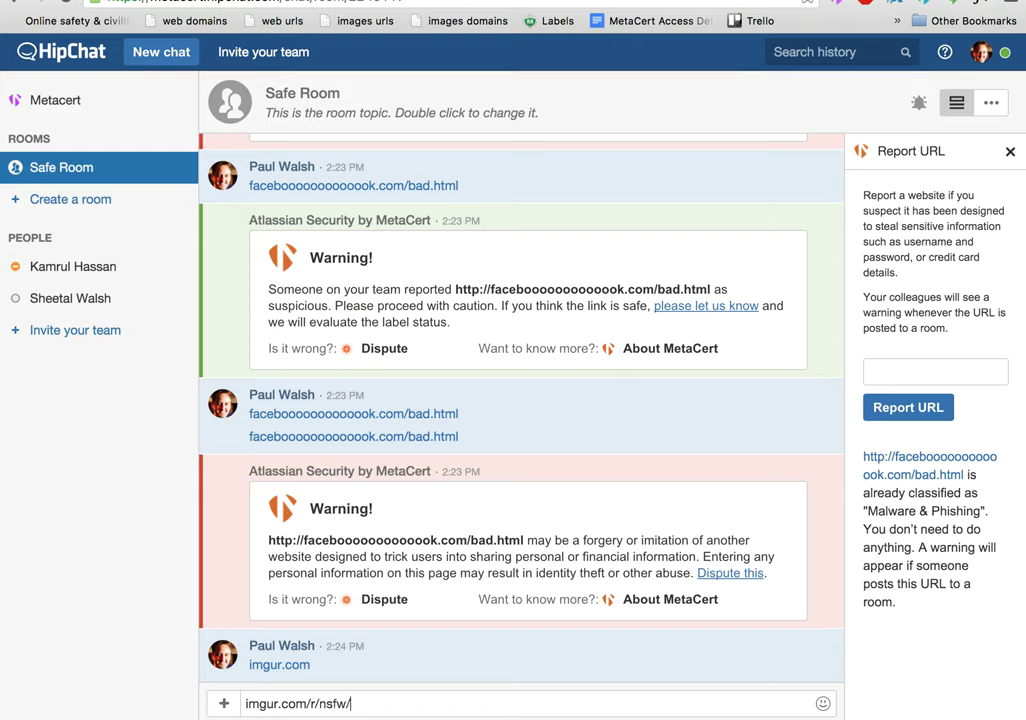
type("asdfasdfasdfasdfasdfasdfasdfasdfa")
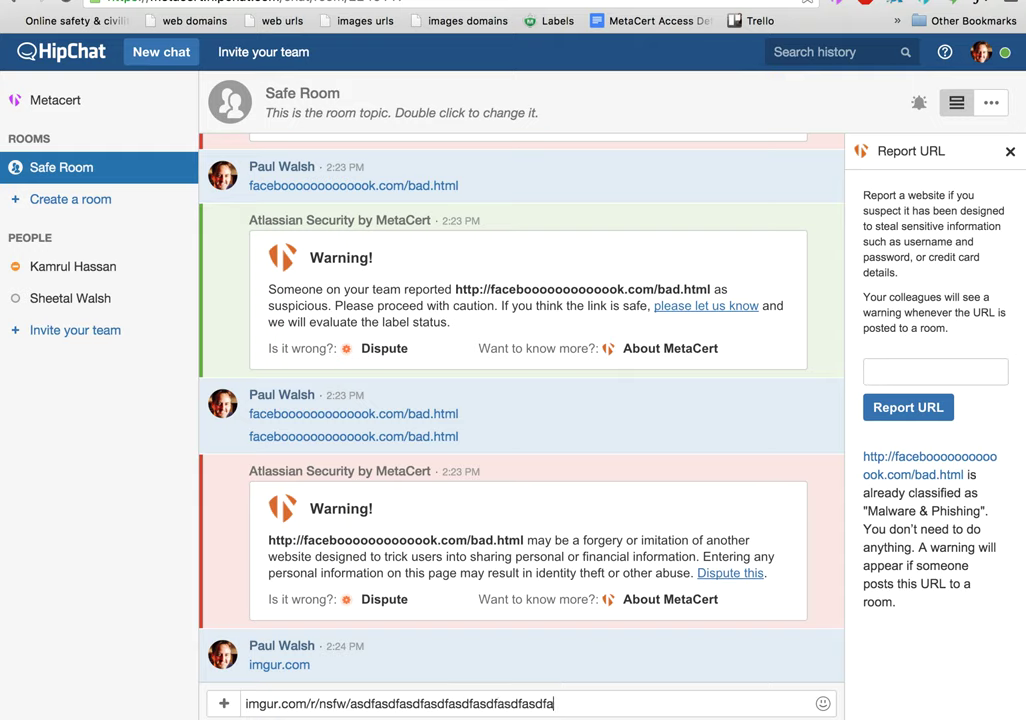
type("sdfasdf.html")
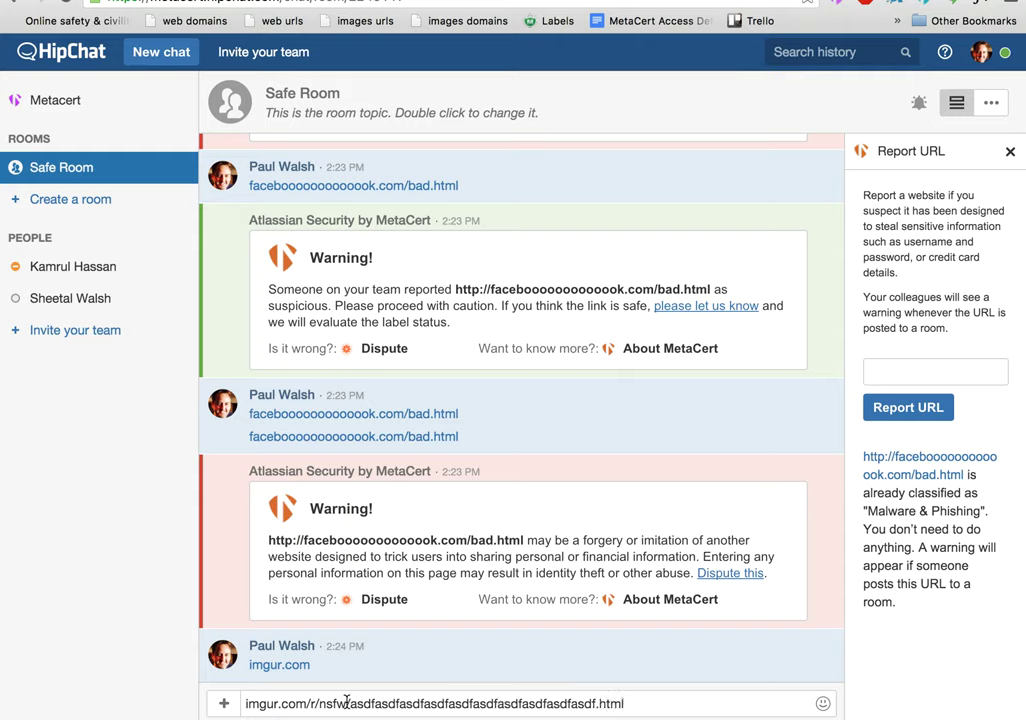
left_click_drag(345, 703, 316, 705)
left_click(660, 703)
key("Return")
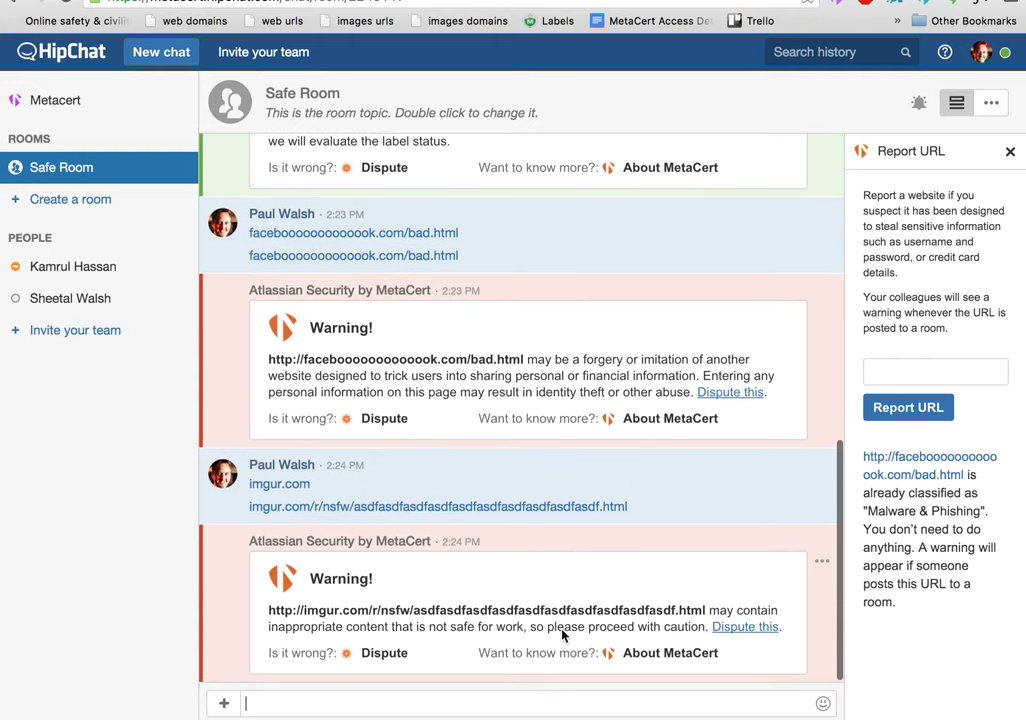